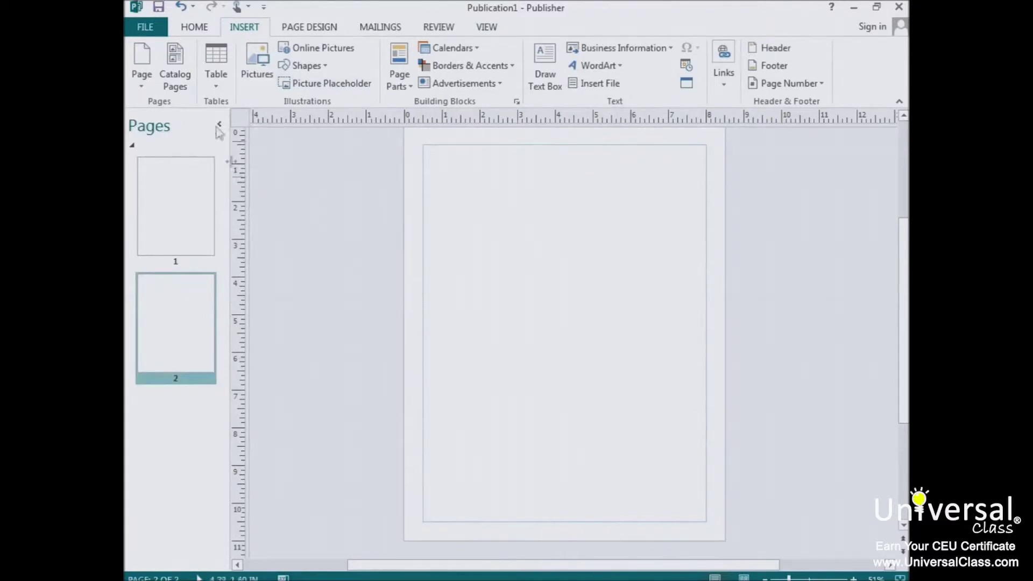
- Switch to the File backstage view showing Publication1's info
left_click(147, 28)
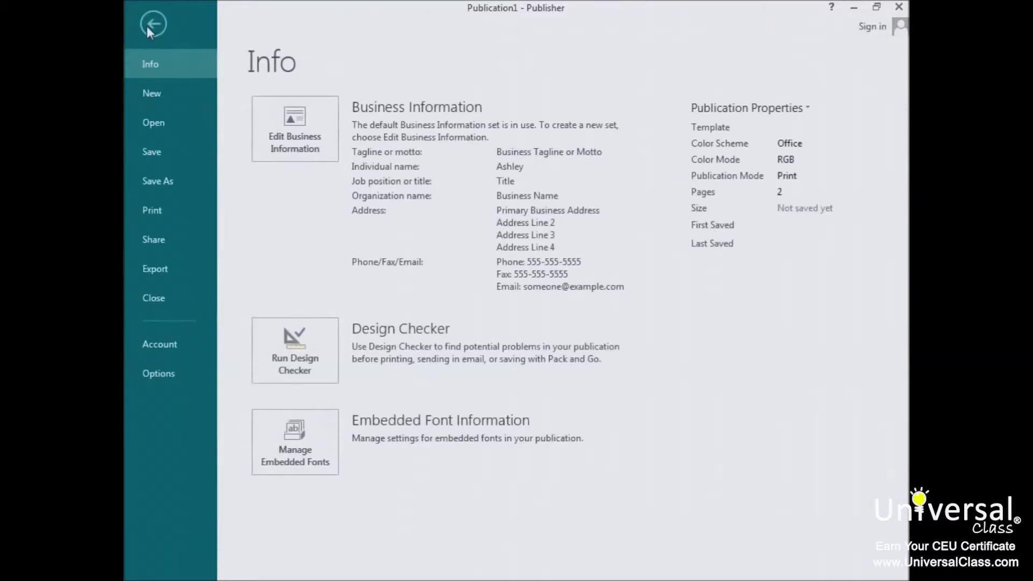
- Browse the featured templates on the New page and begin an online template search
left_click(156, 92)
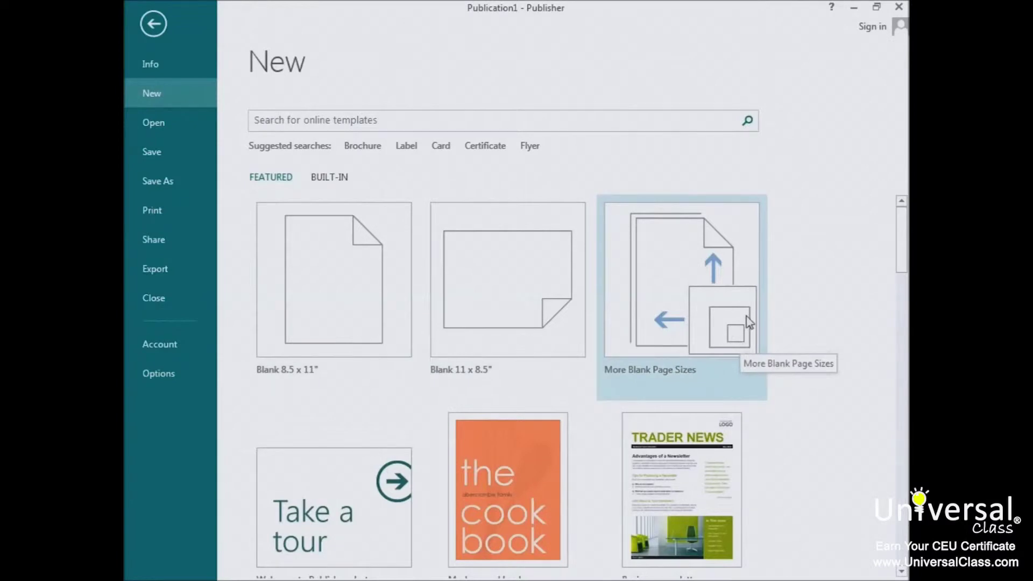
scroll(746, 315, "down", 3)
scroll(750, 322, "down", 3)
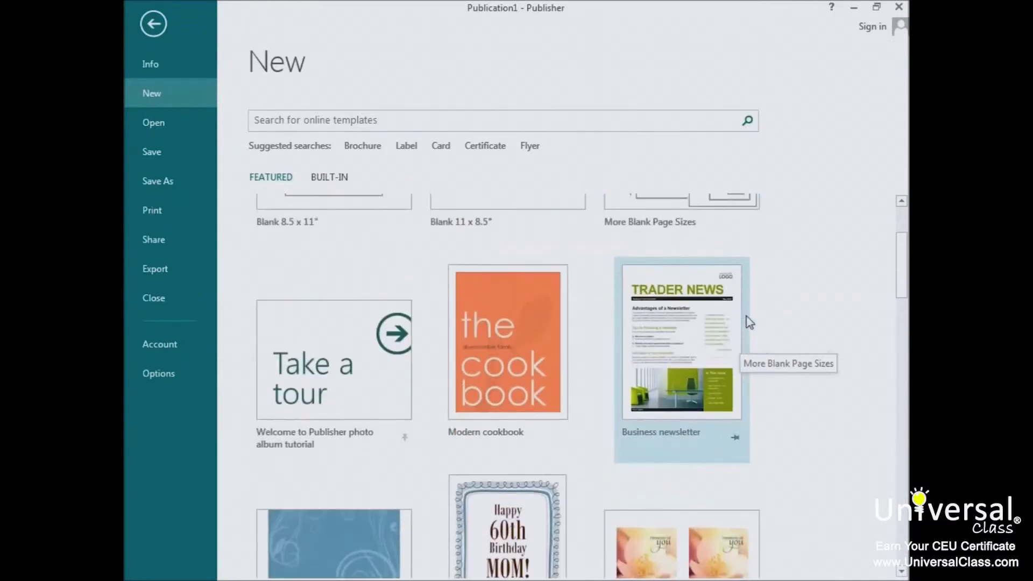
scroll(749, 321, "down", 2)
scroll(747, 320, "up", 8)
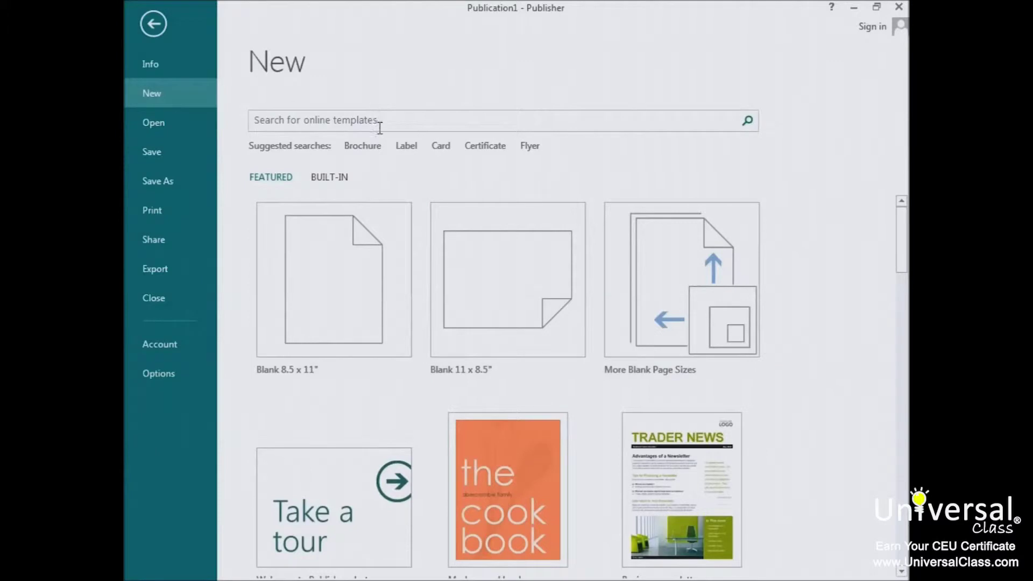
left_click(352, 123)
- Search templates for 'photo album' and create a publication from the Family vacation photo album
type("photo album")
key("Return")
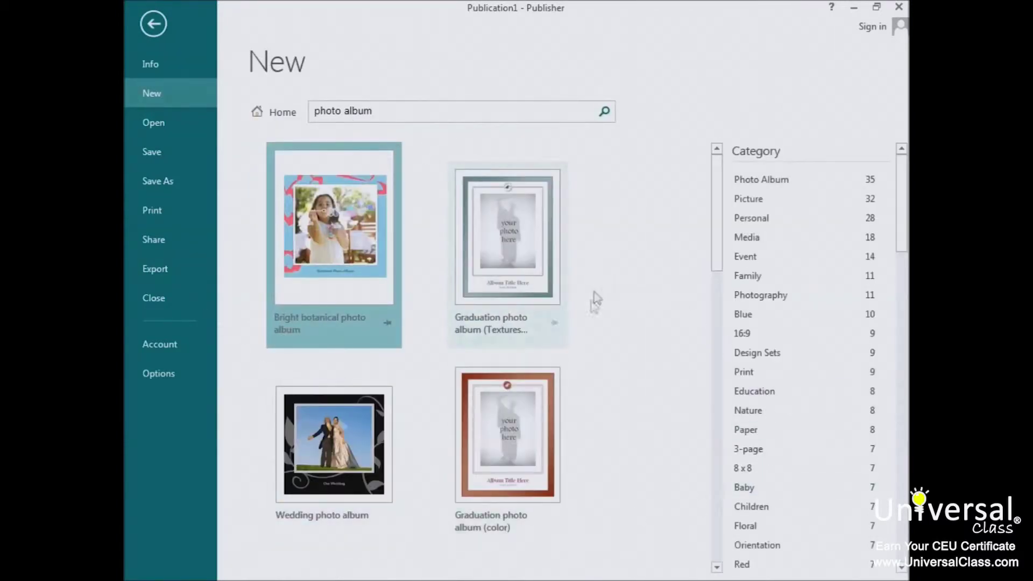
scroll(606, 313, "down", 3)
scroll(606, 313, "down", 10)
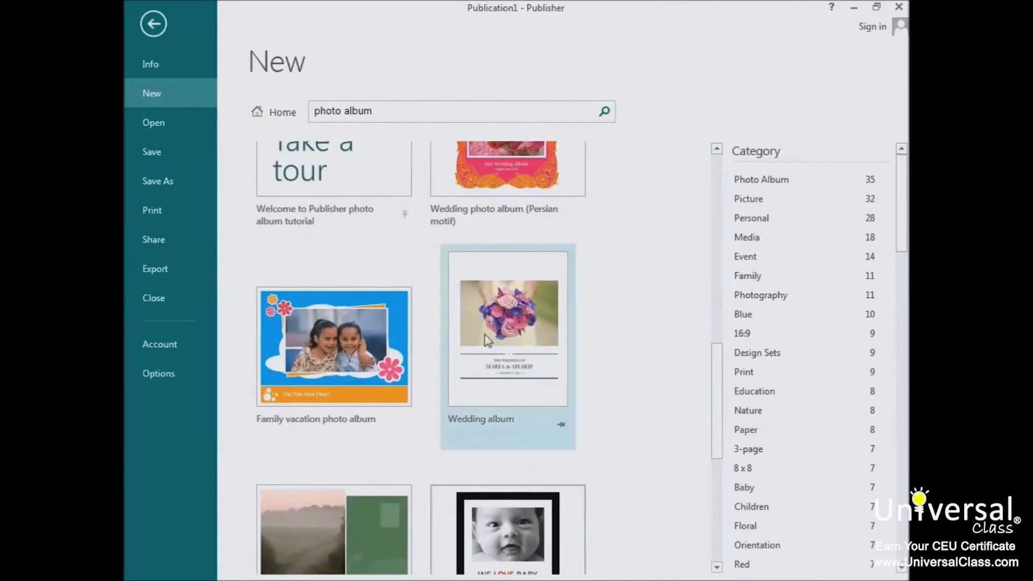
left_click(351, 346)
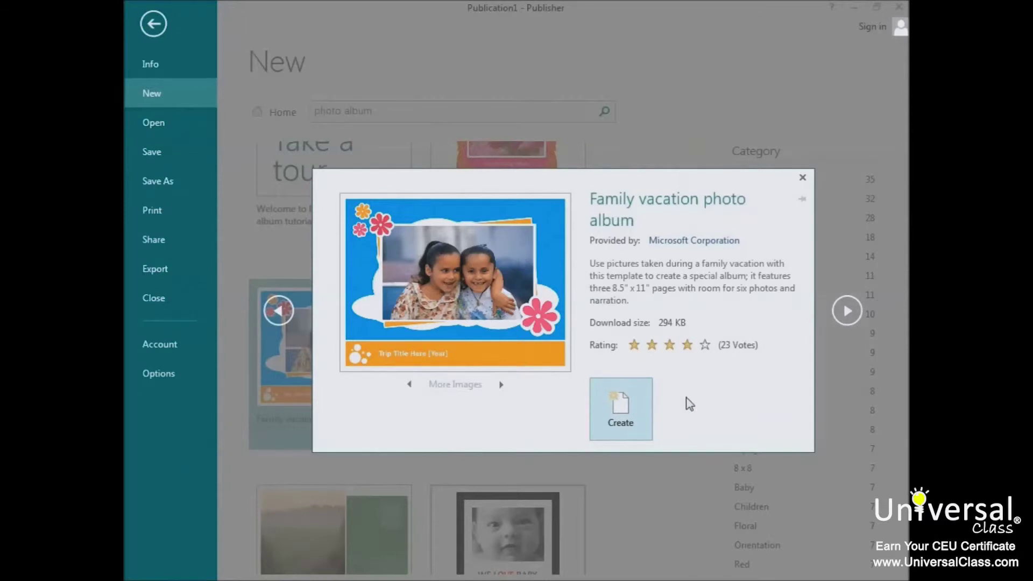
left_click(640, 394)
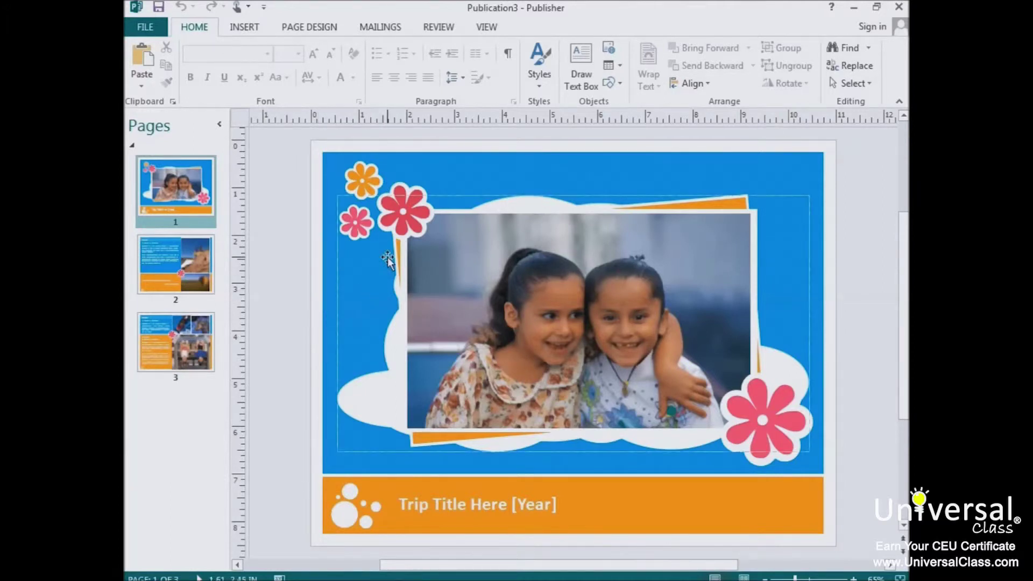
- Select the photo of the two girls on page 1 of the new album
left_click(501, 246)
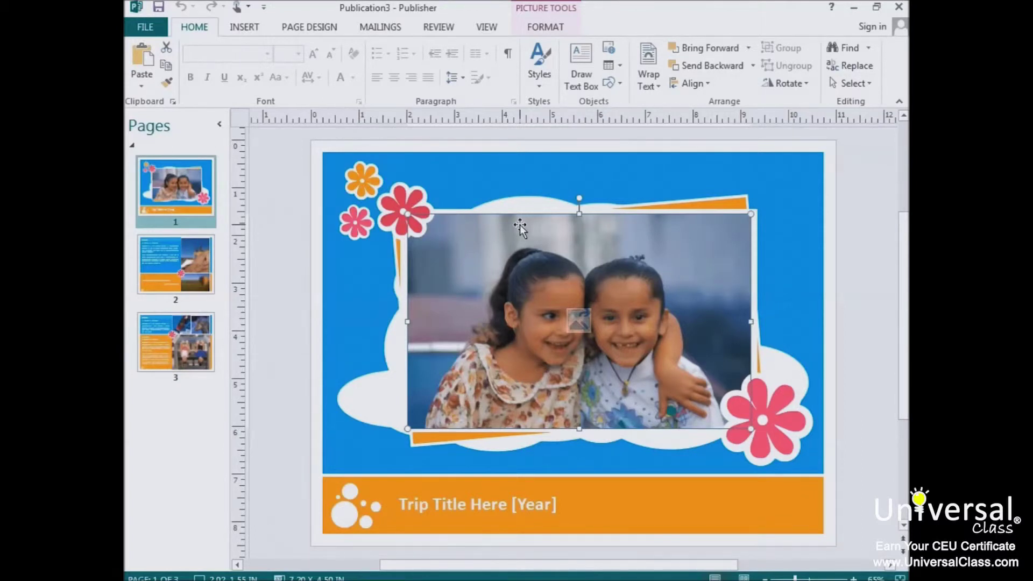
- Move from the Insert tab to the View tab's display options
left_click(249, 34)
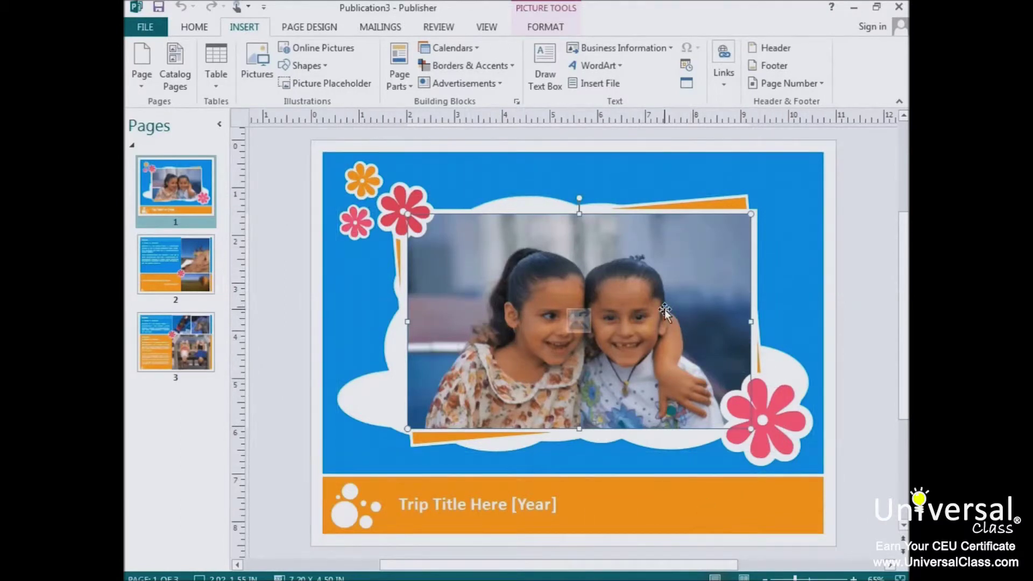
left_click(487, 30)
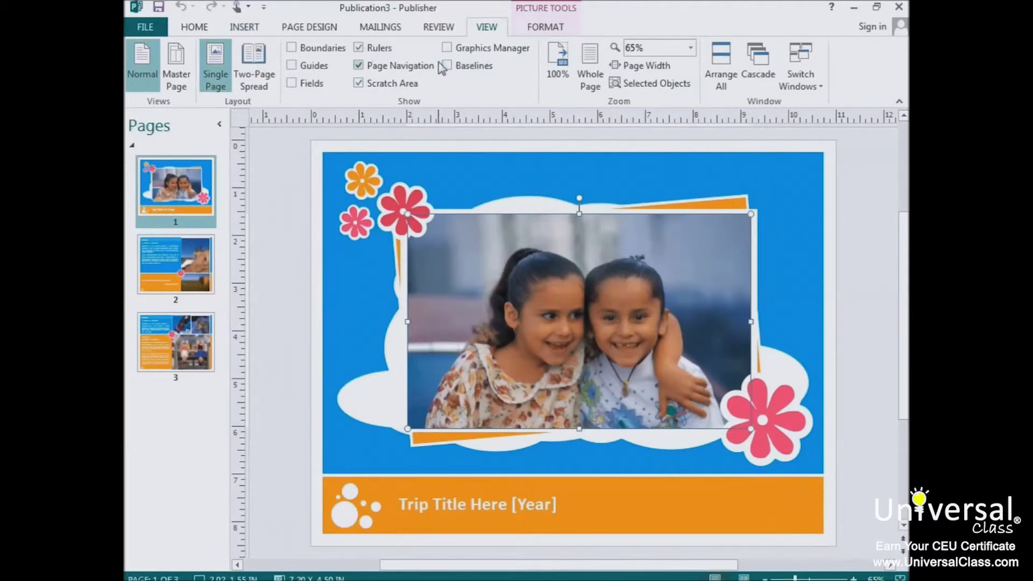
- Turn on the Graphics Manager and show the album's pictures as thumbnails
left_click(446, 48)
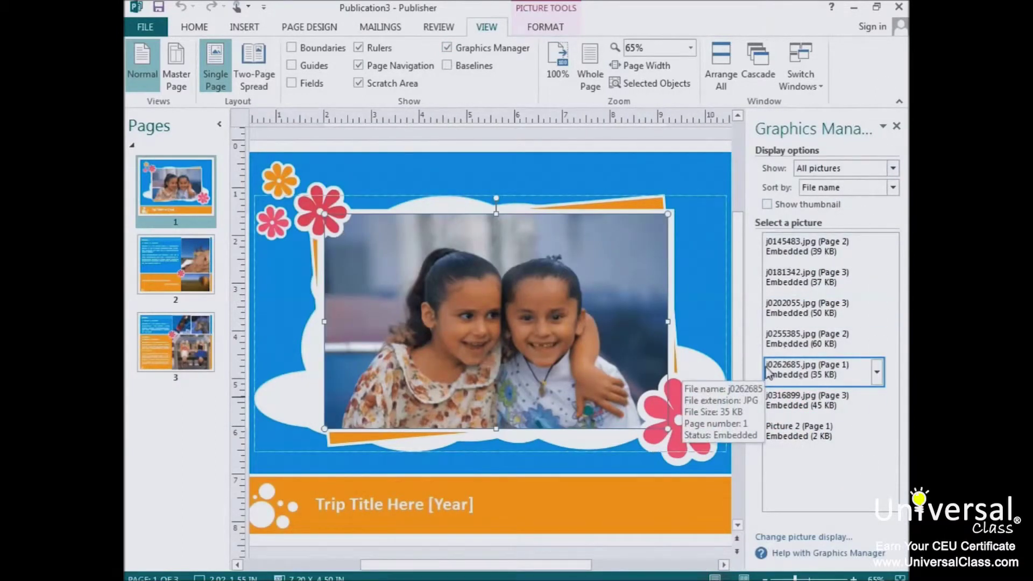
mouse_move(854, 265)
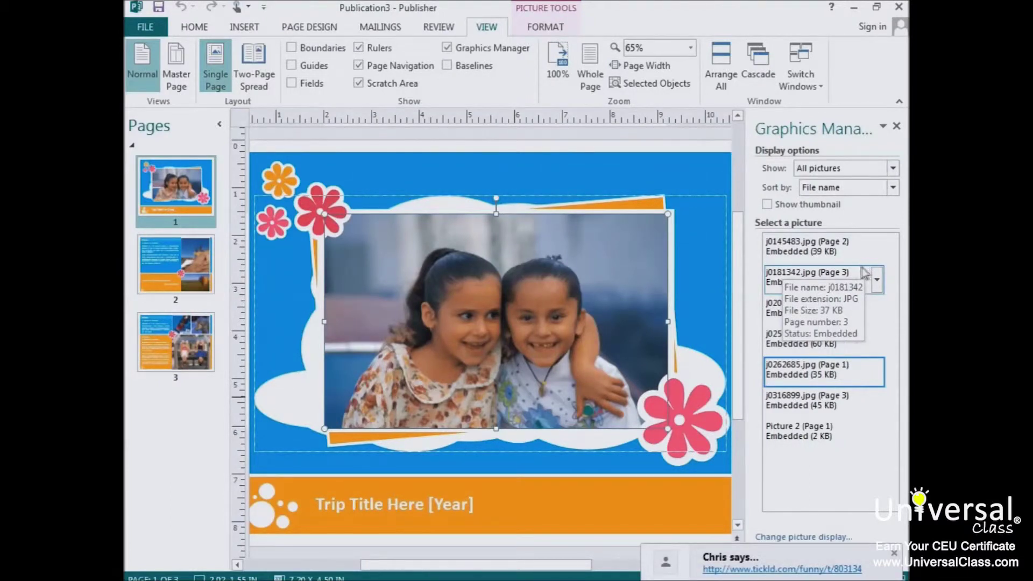
left_click(767, 204)
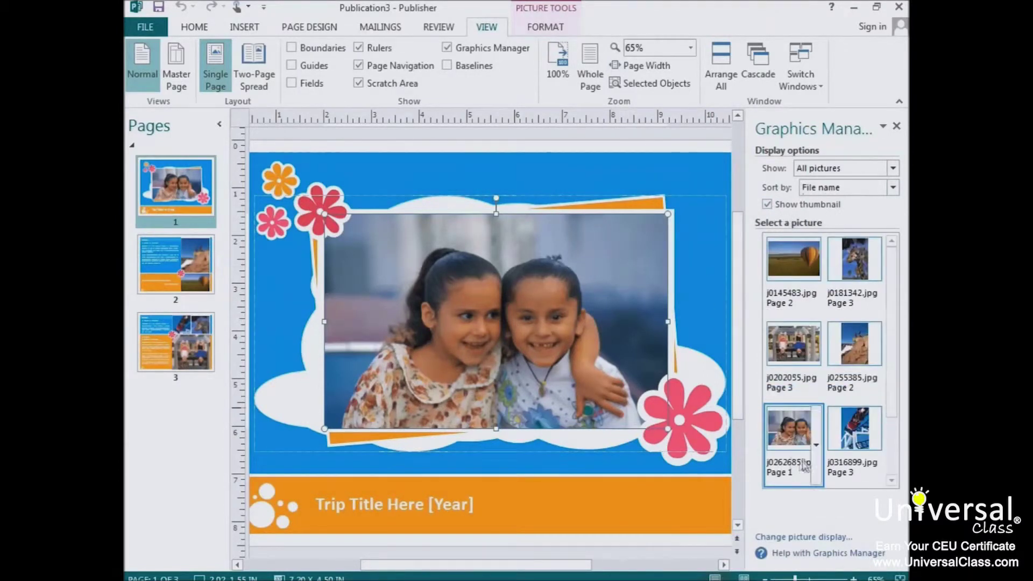
scroll(859, 313, "down", 1)
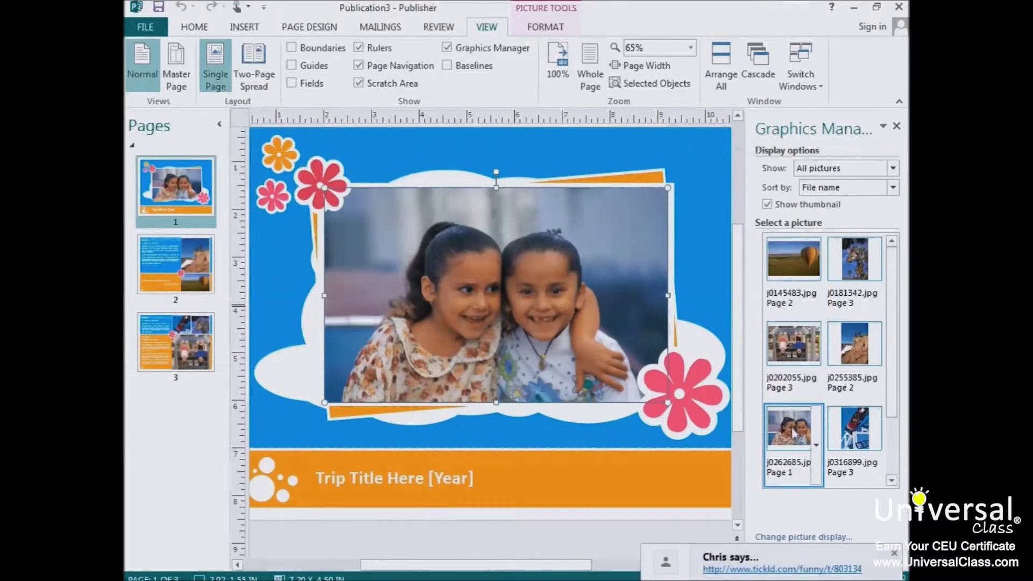
- Choose Replace this Picture for j0262685.jpg on page 1
mouse_move(793, 434)
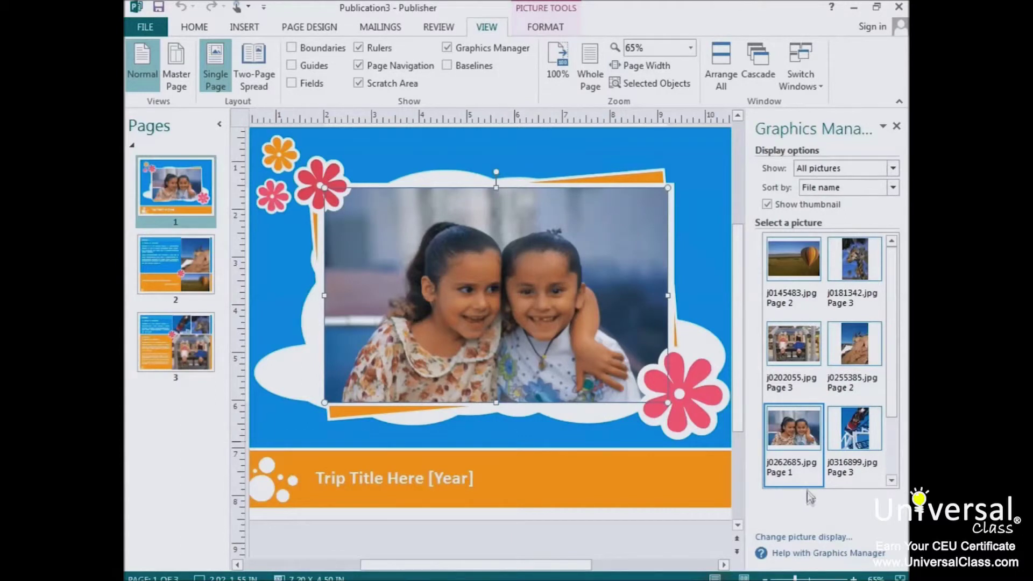
mouse_move(809, 487)
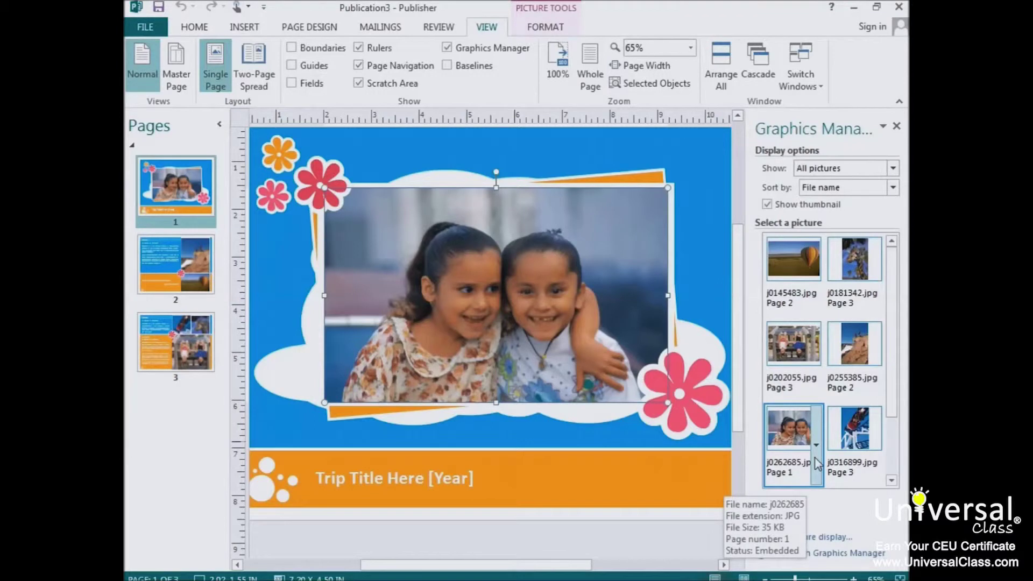
left_click(817, 463)
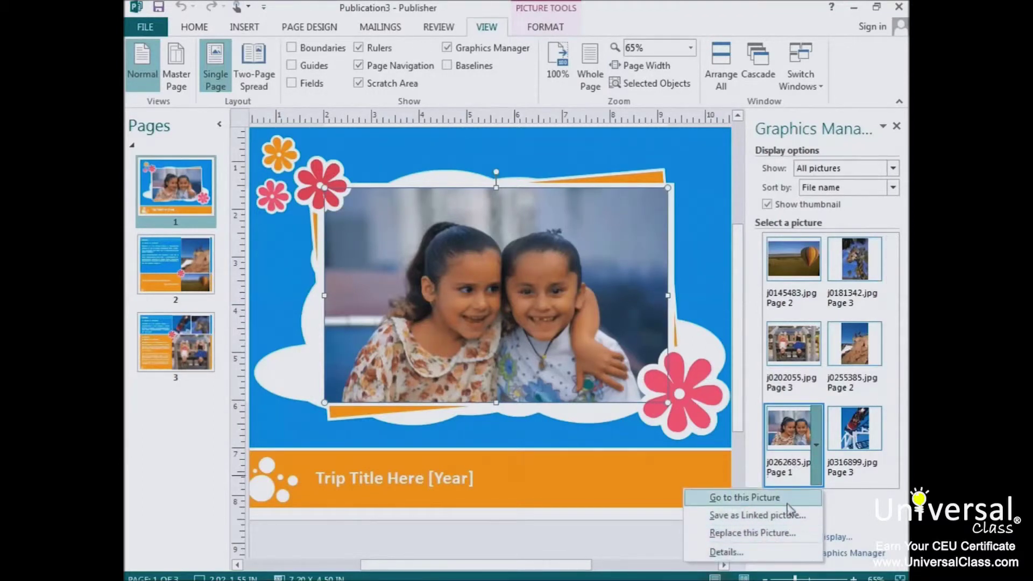
left_click(752, 532)
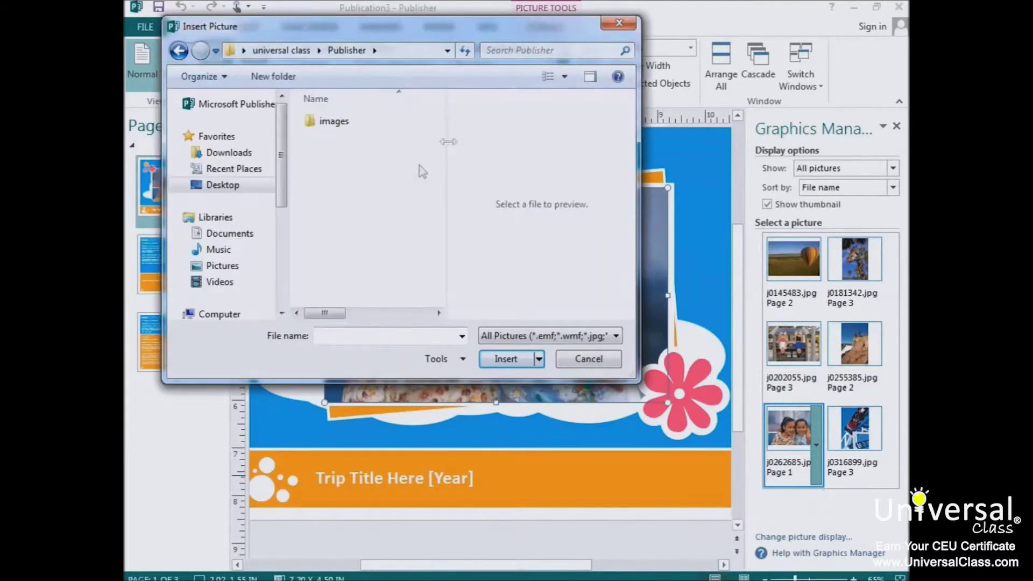
- Replace the cover photo with patch.jpg from the images folder
double_click(346, 123)
left_click_drag(440, 124, 440, 219)
double_click(358, 169)
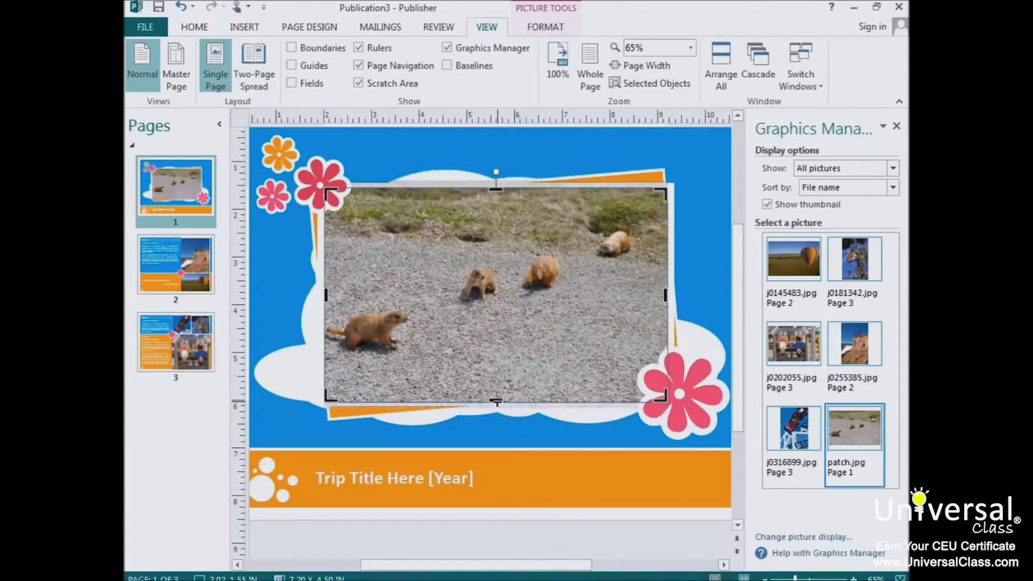
- Crop the bottom edge off the prairie-dog photo and exit crop mode
left_click_drag(496, 401, 496, 360)
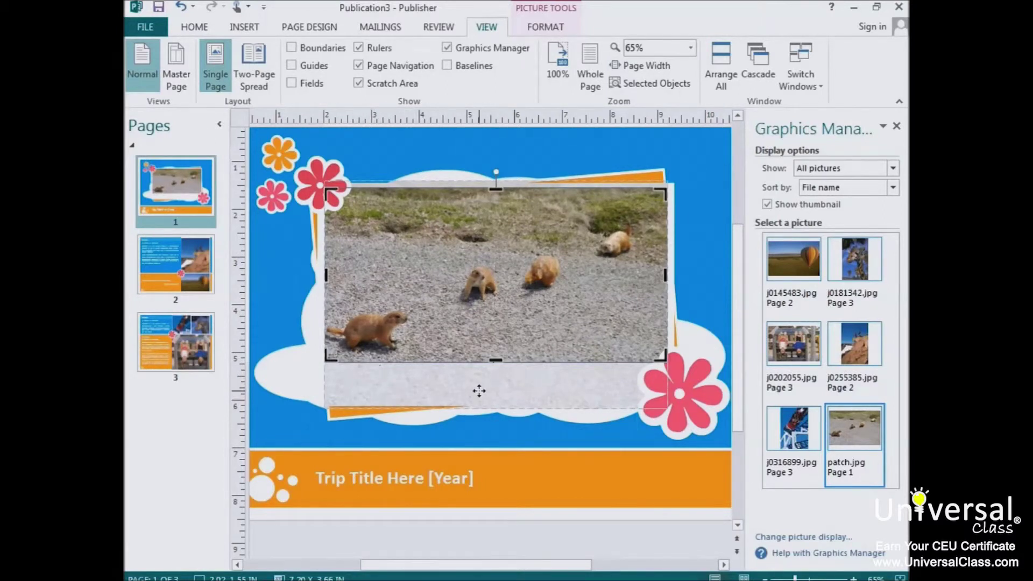
left_click(545, 32)
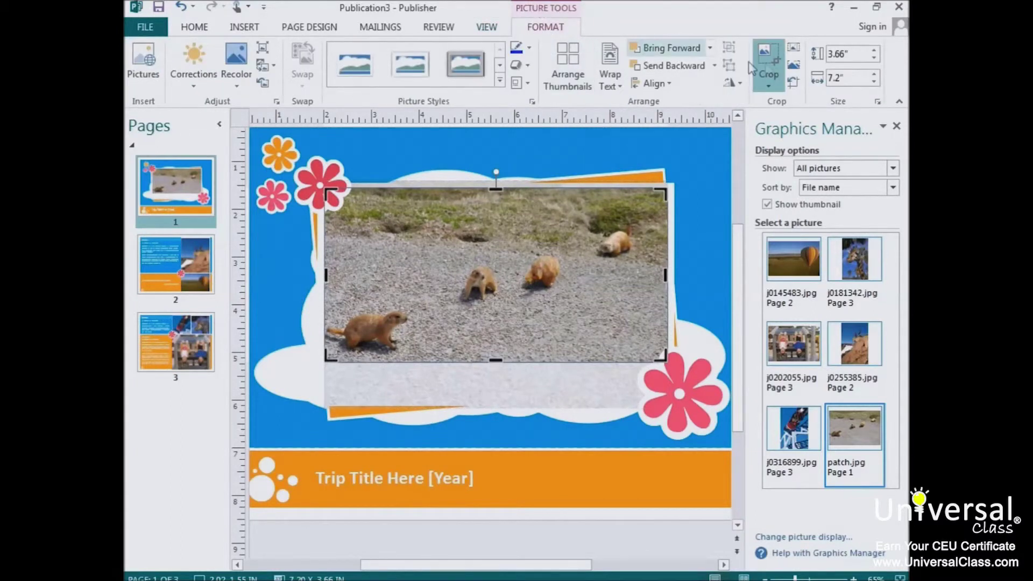
left_click(766, 89)
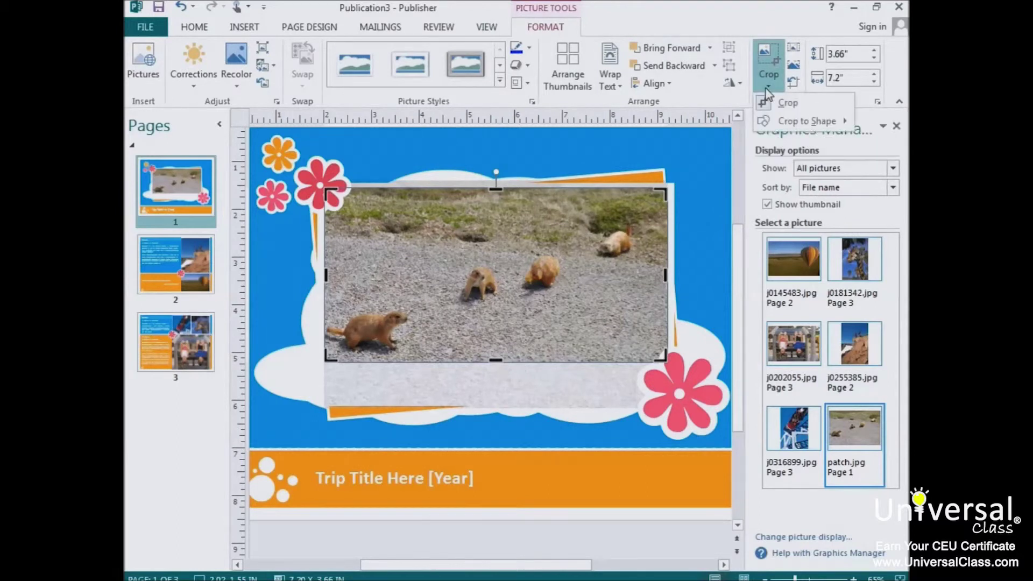
left_click(773, 104)
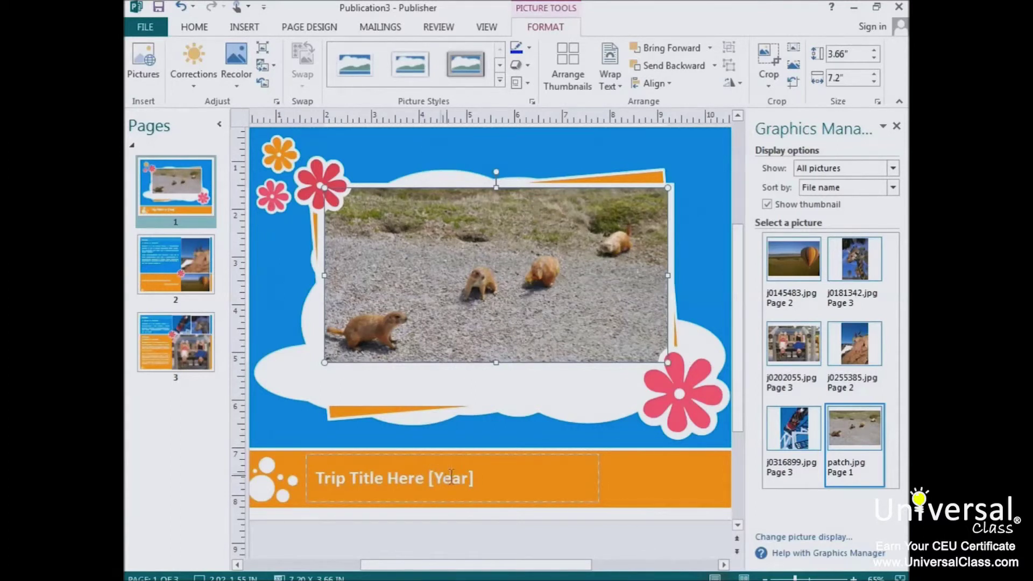
- Replace the 'Trip Title Here [Year]' placeholder title with 'Prairie Dogs'
left_click(483, 479)
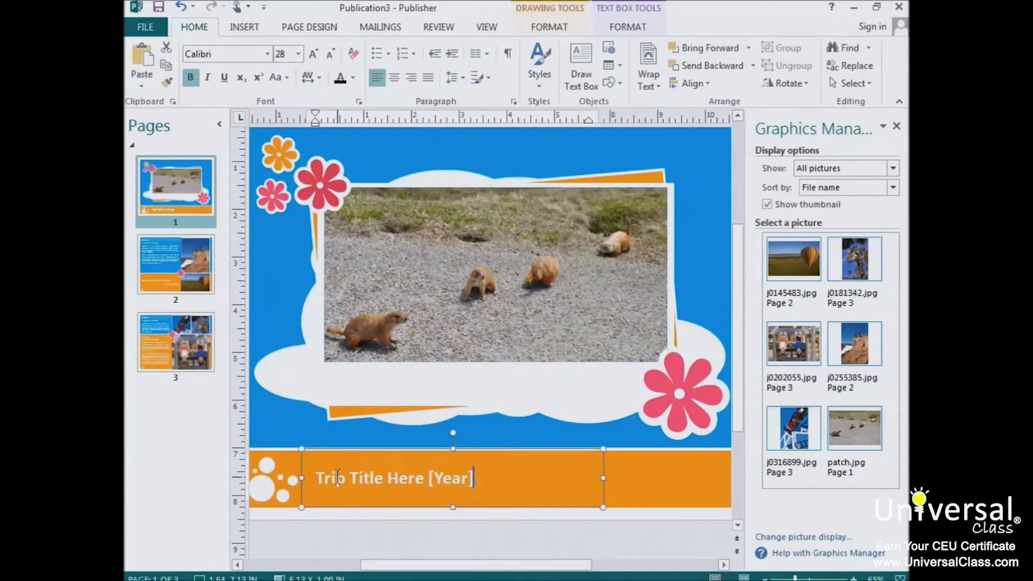
left_click_drag(484, 479, 327, 481)
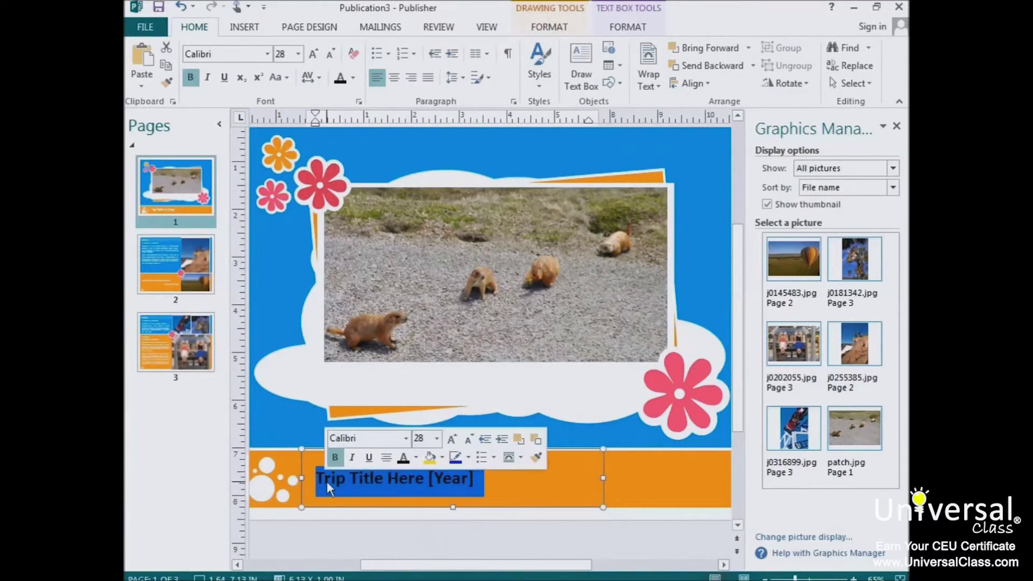
key("BackSpace")
type("Pra")
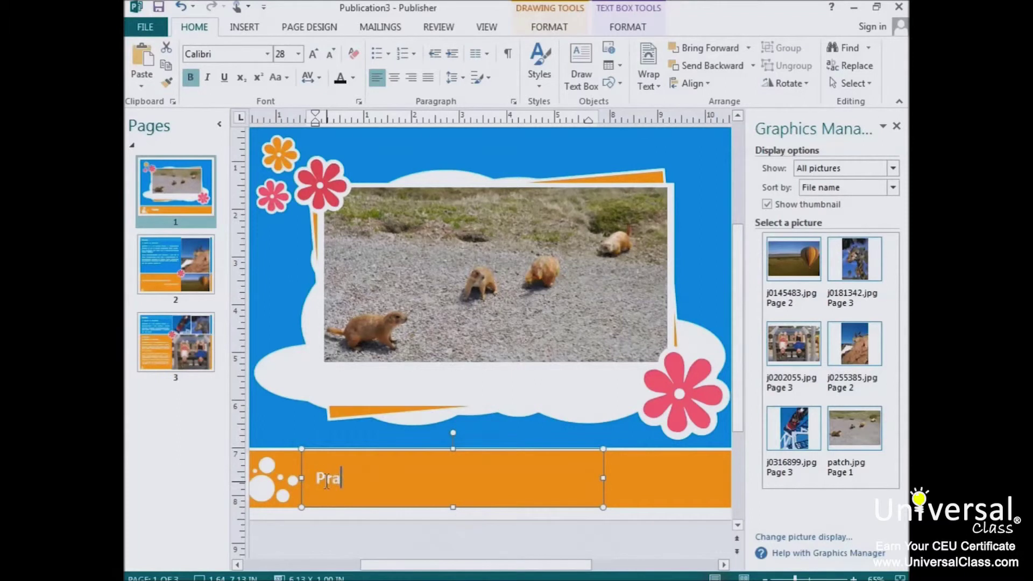
type("irie Dogs")
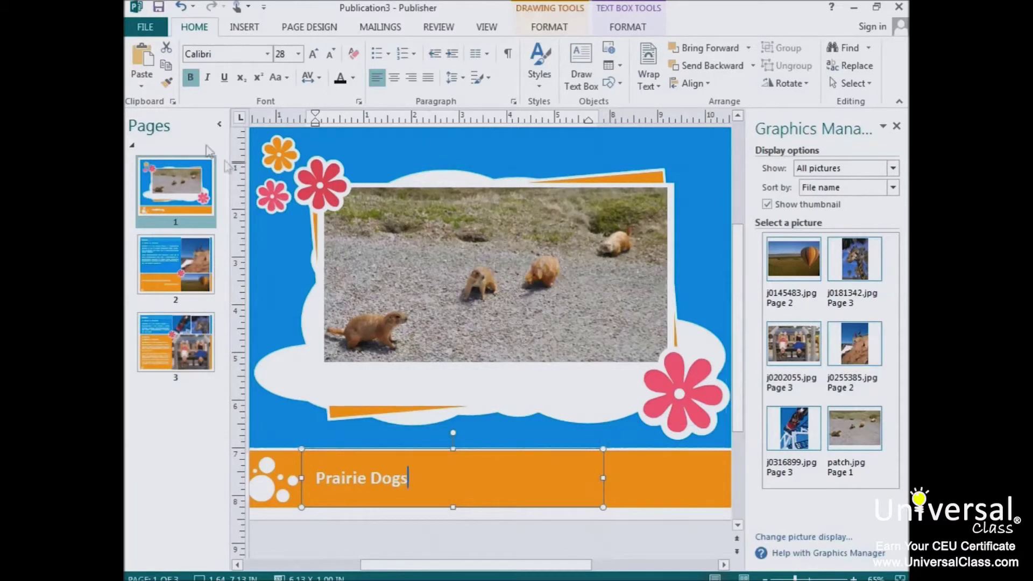
left_click(144, 30)
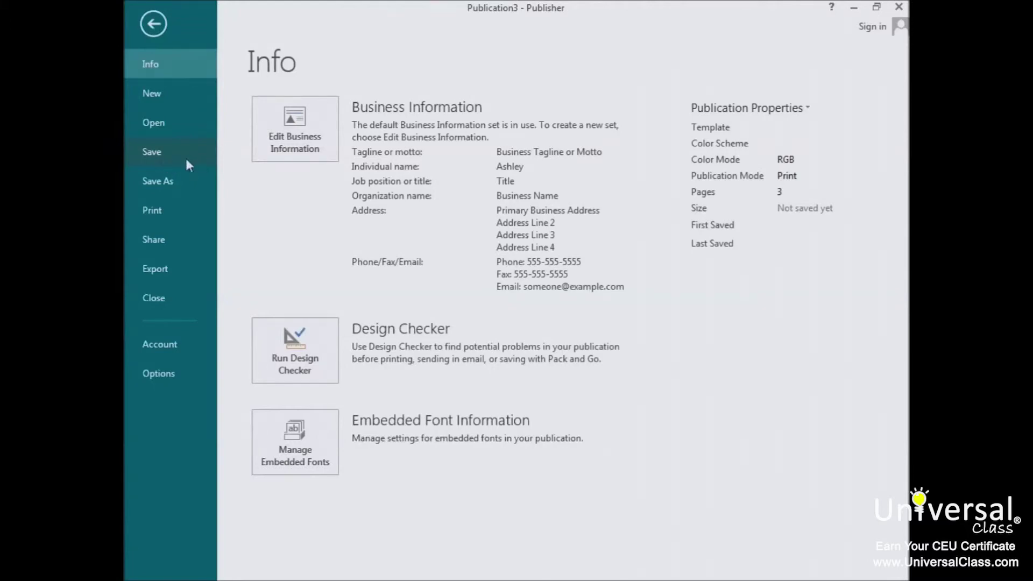
- Open Save As and pick Computer as the save location
left_click(185, 188)
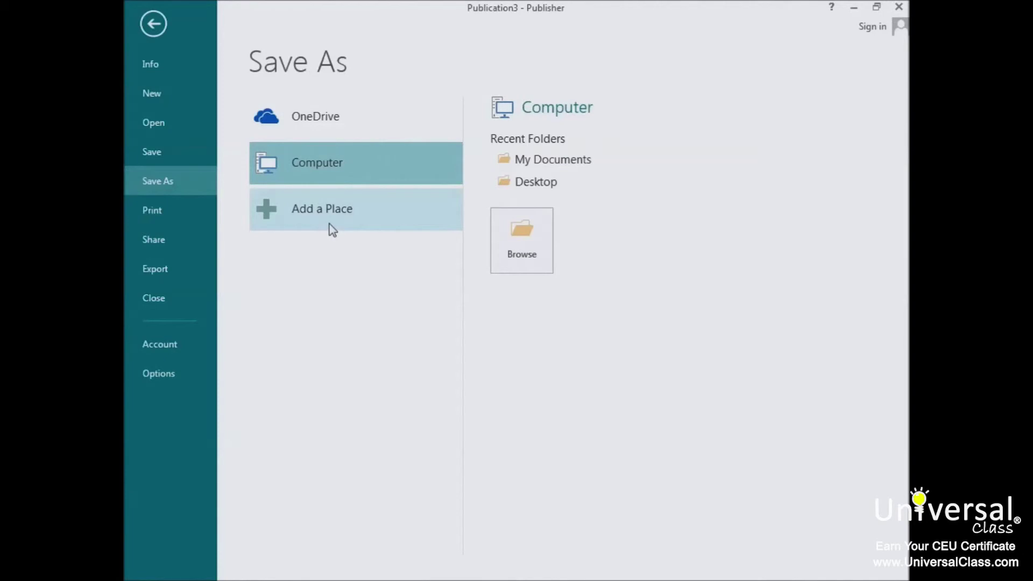
left_click(325, 161)
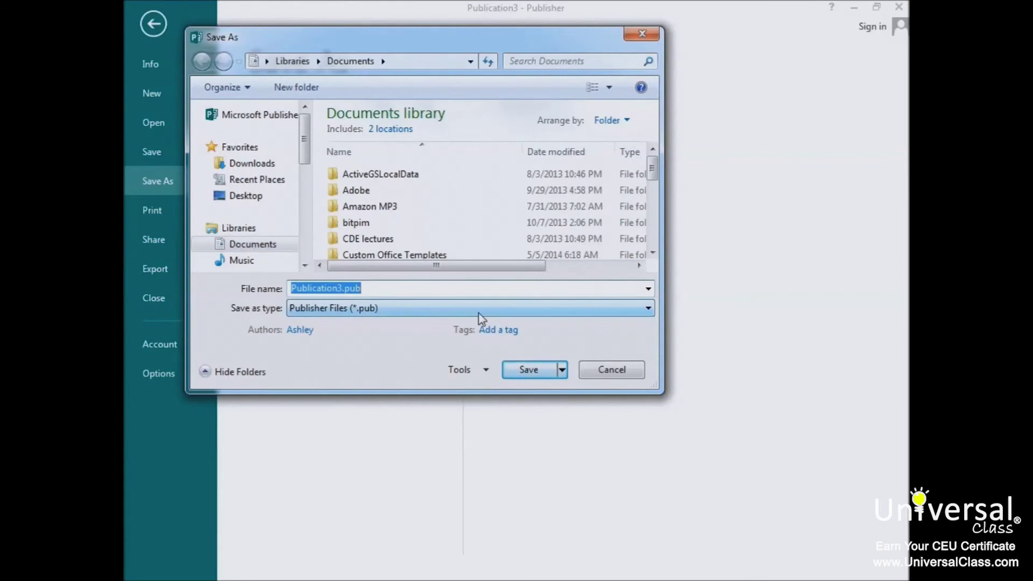
- Save the publication as New.pub, keeping the Publisher Files (*.pub) type
type("New")
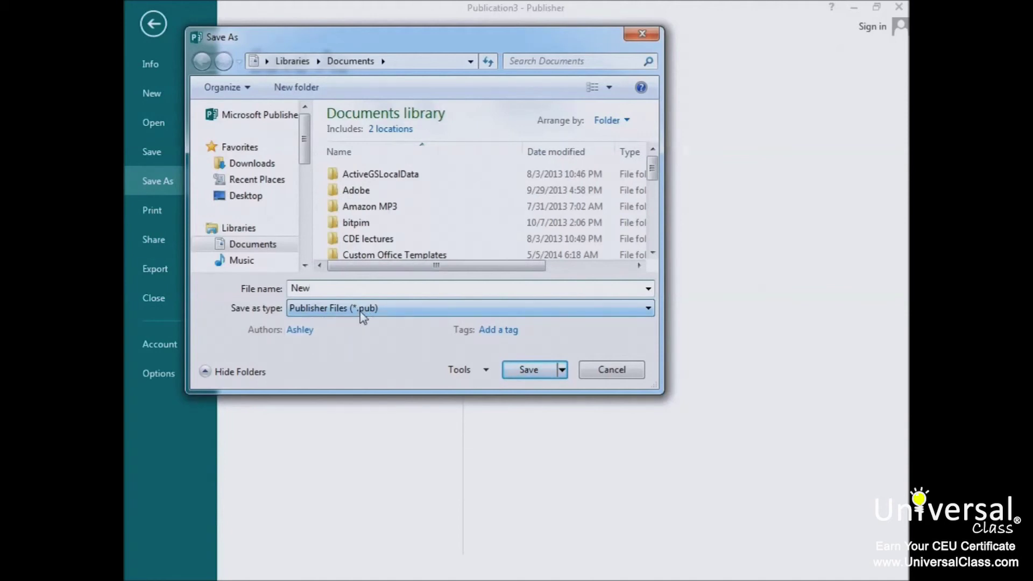
left_click(511, 308)
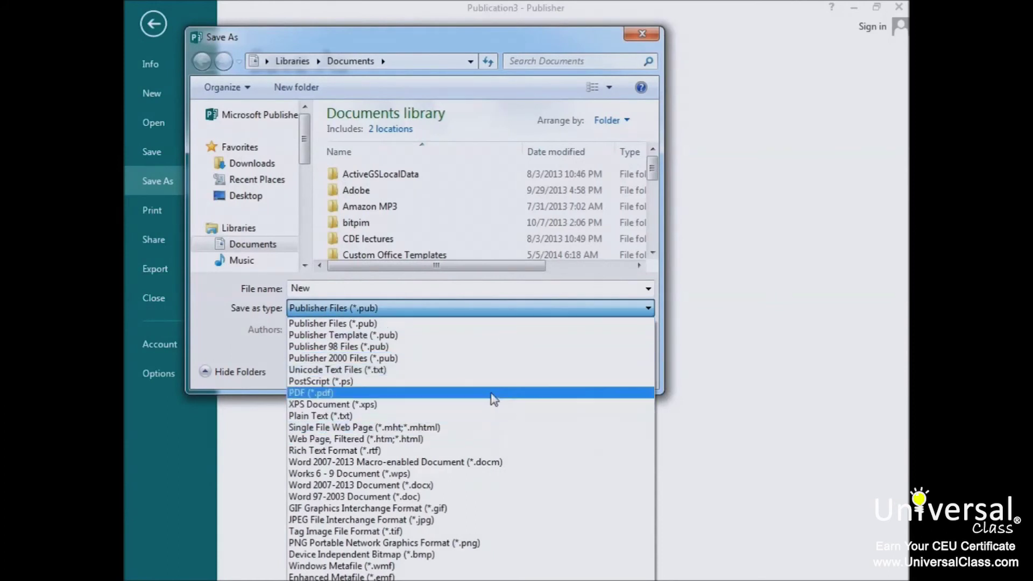
left_click(283, 306)
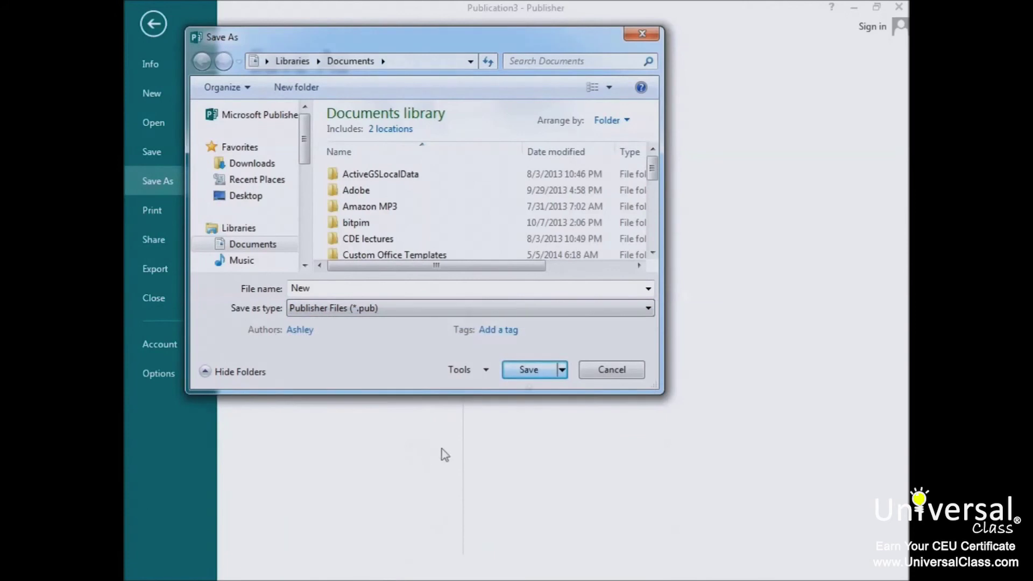
left_click(534, 366)
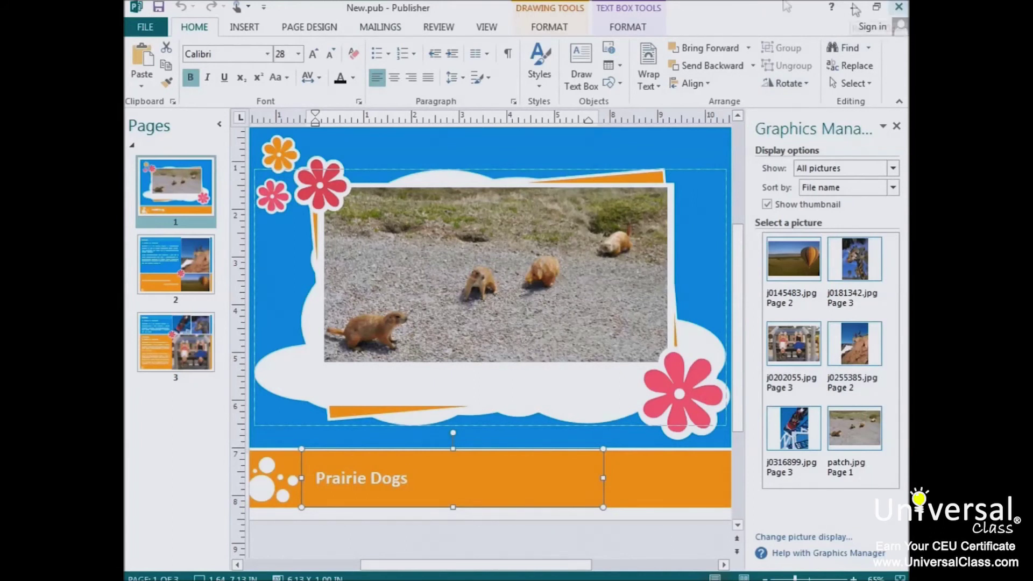
- View the Info page for New.pub and bring up the Publisher Help window
left_click(145, 33)
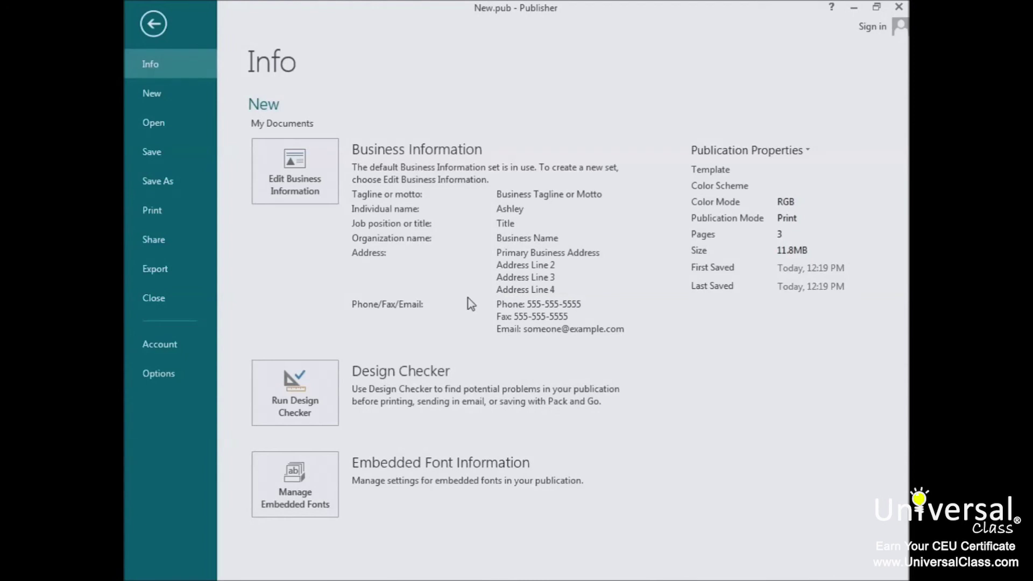
left_click(826, 9)
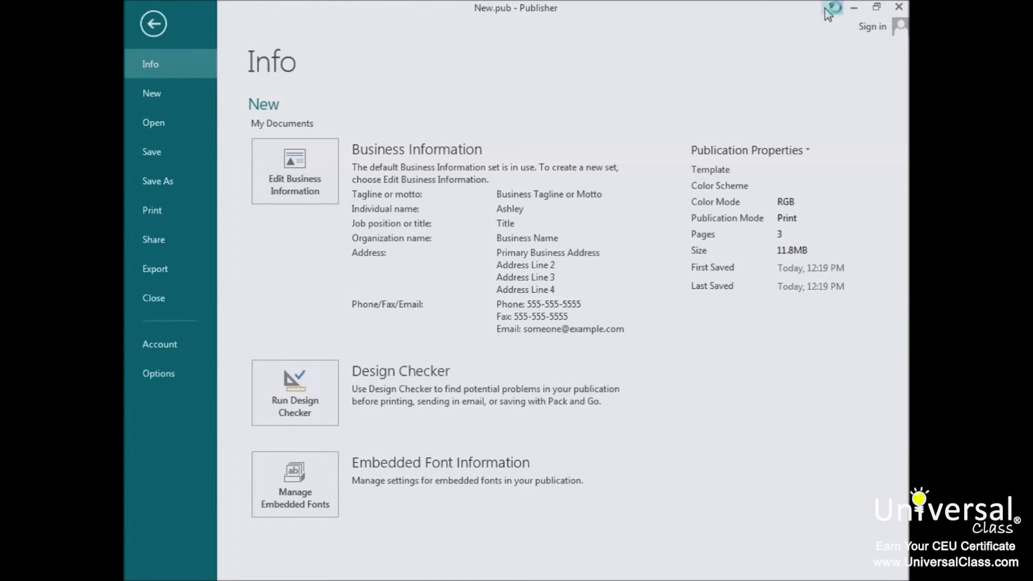